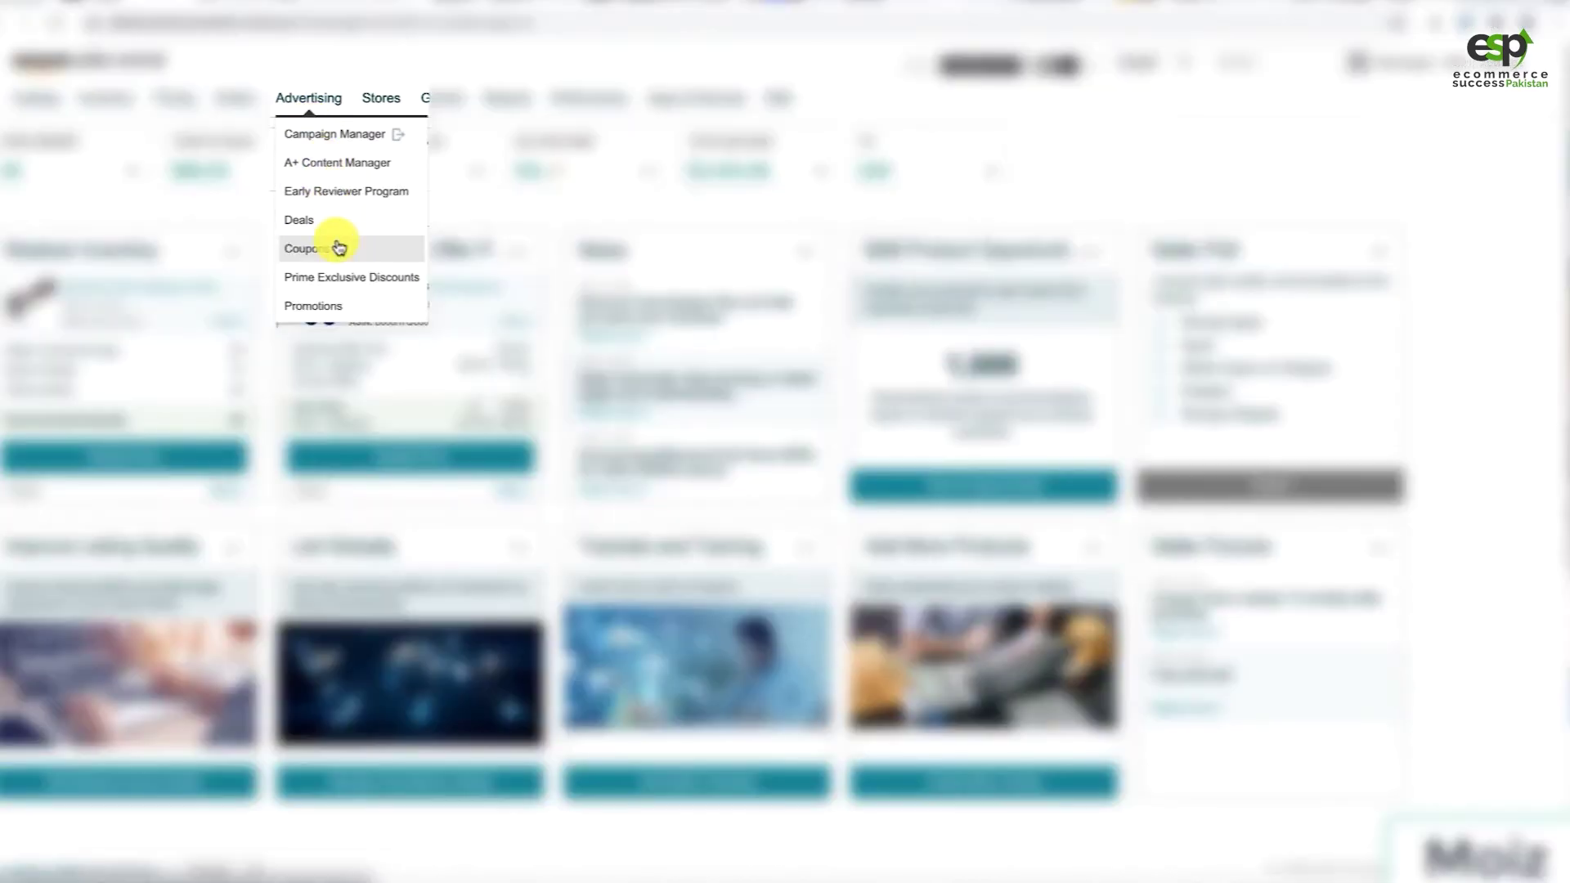
Bring up the Coupons page, which shows no running coupons yet
{"action": "right_click", "coordinate": [342, 245]}
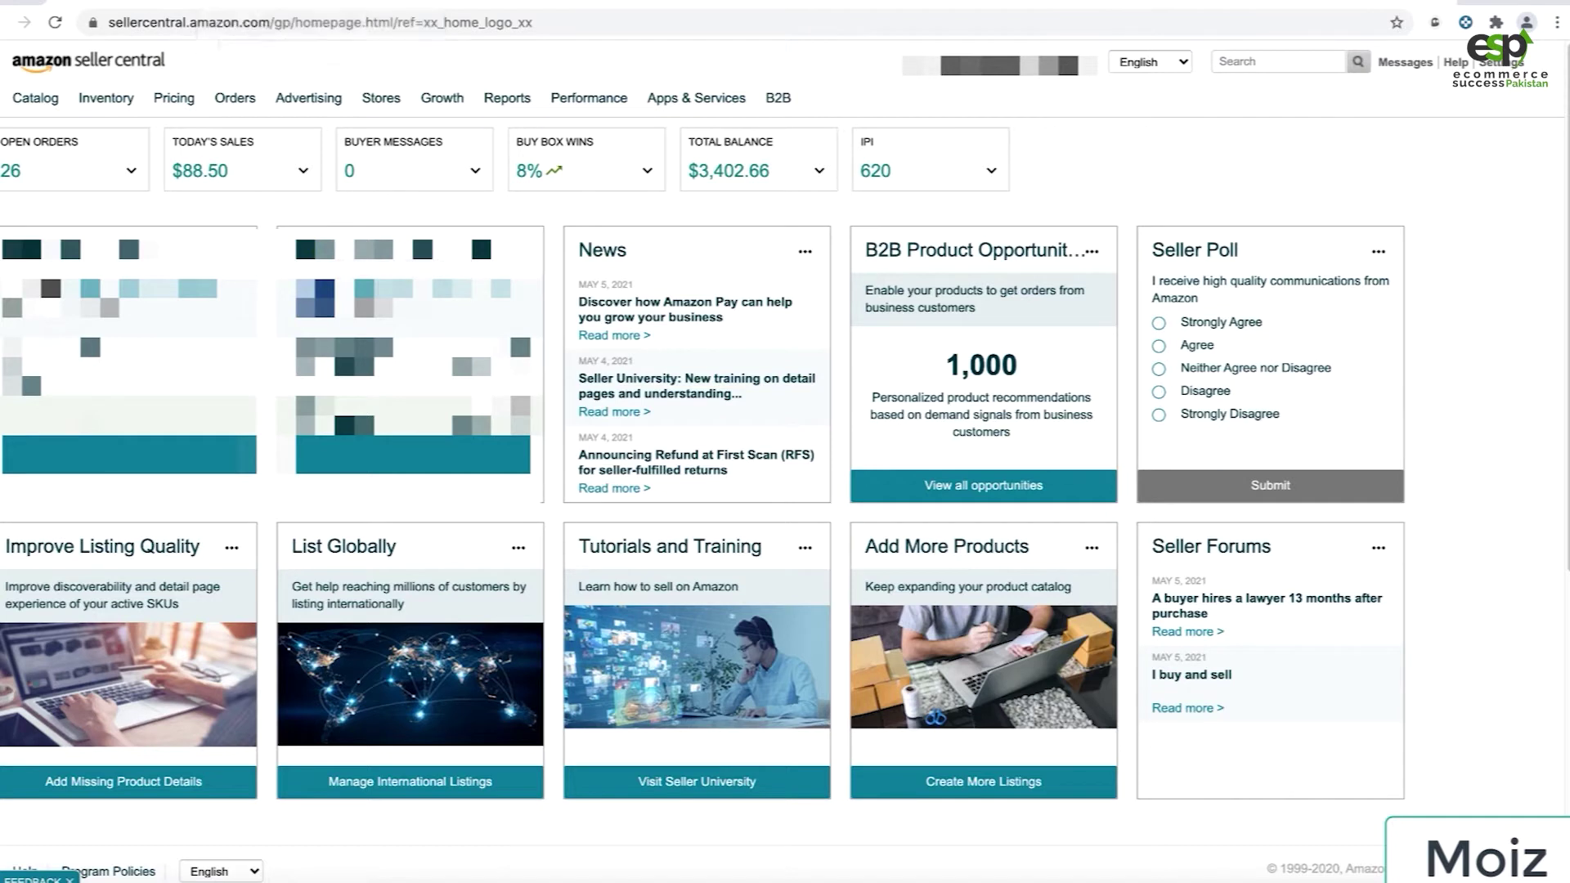
{"action": "key", "text": "ctrl+Tab"}
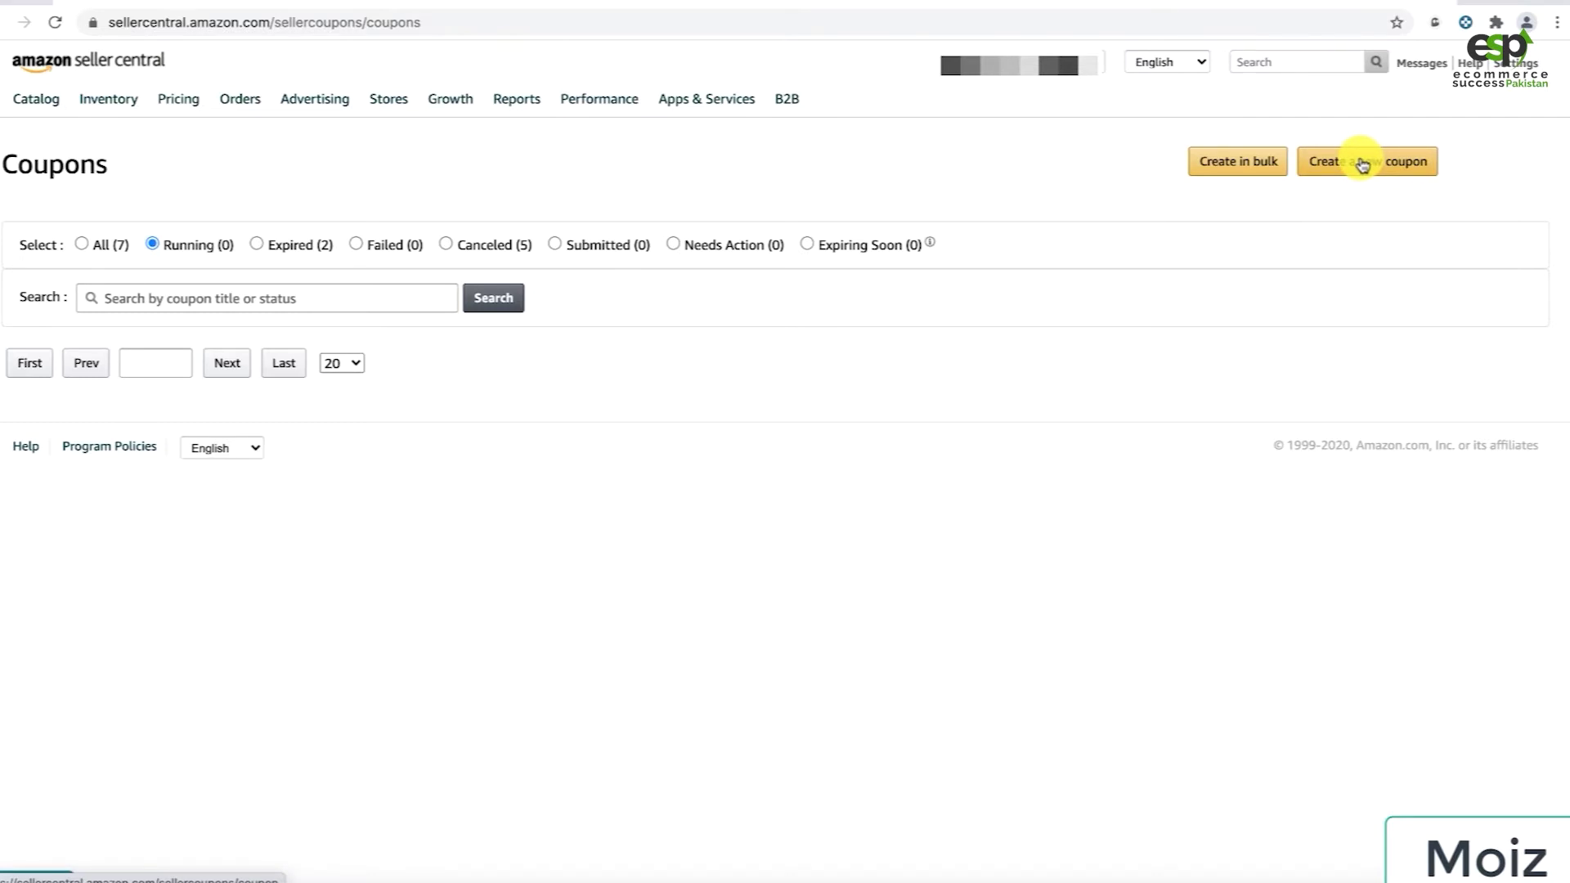
Start a new coupon, find the product by SKU/ASIN and add it to the coupon
{"action": "left_click", "coordinate": [1362, 165]}
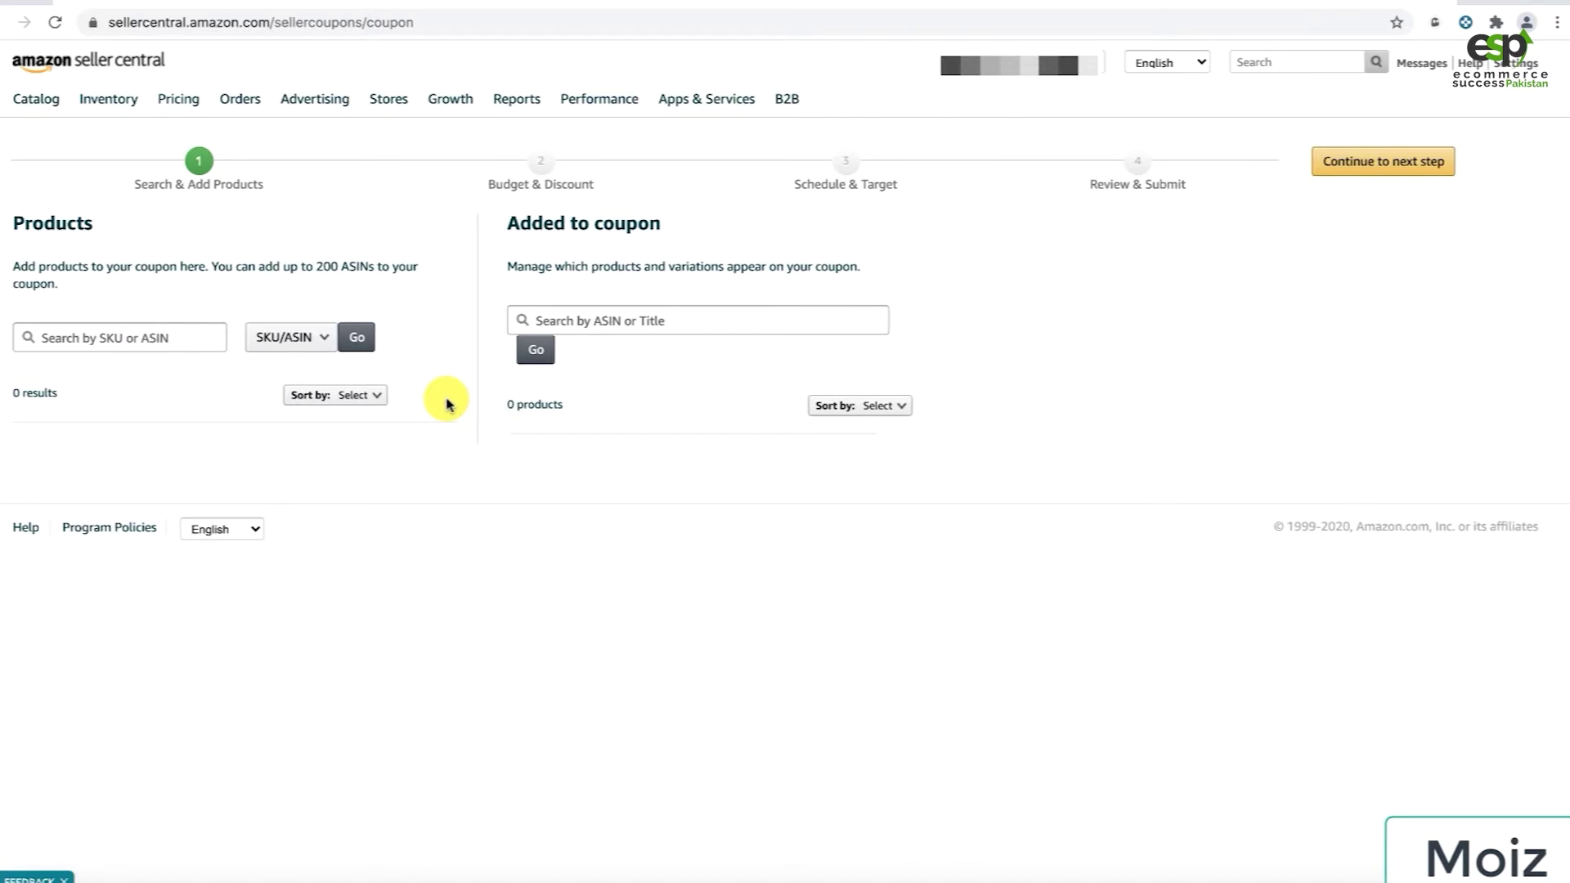
{"action": "left_click", "coordinate": [151, 338]}
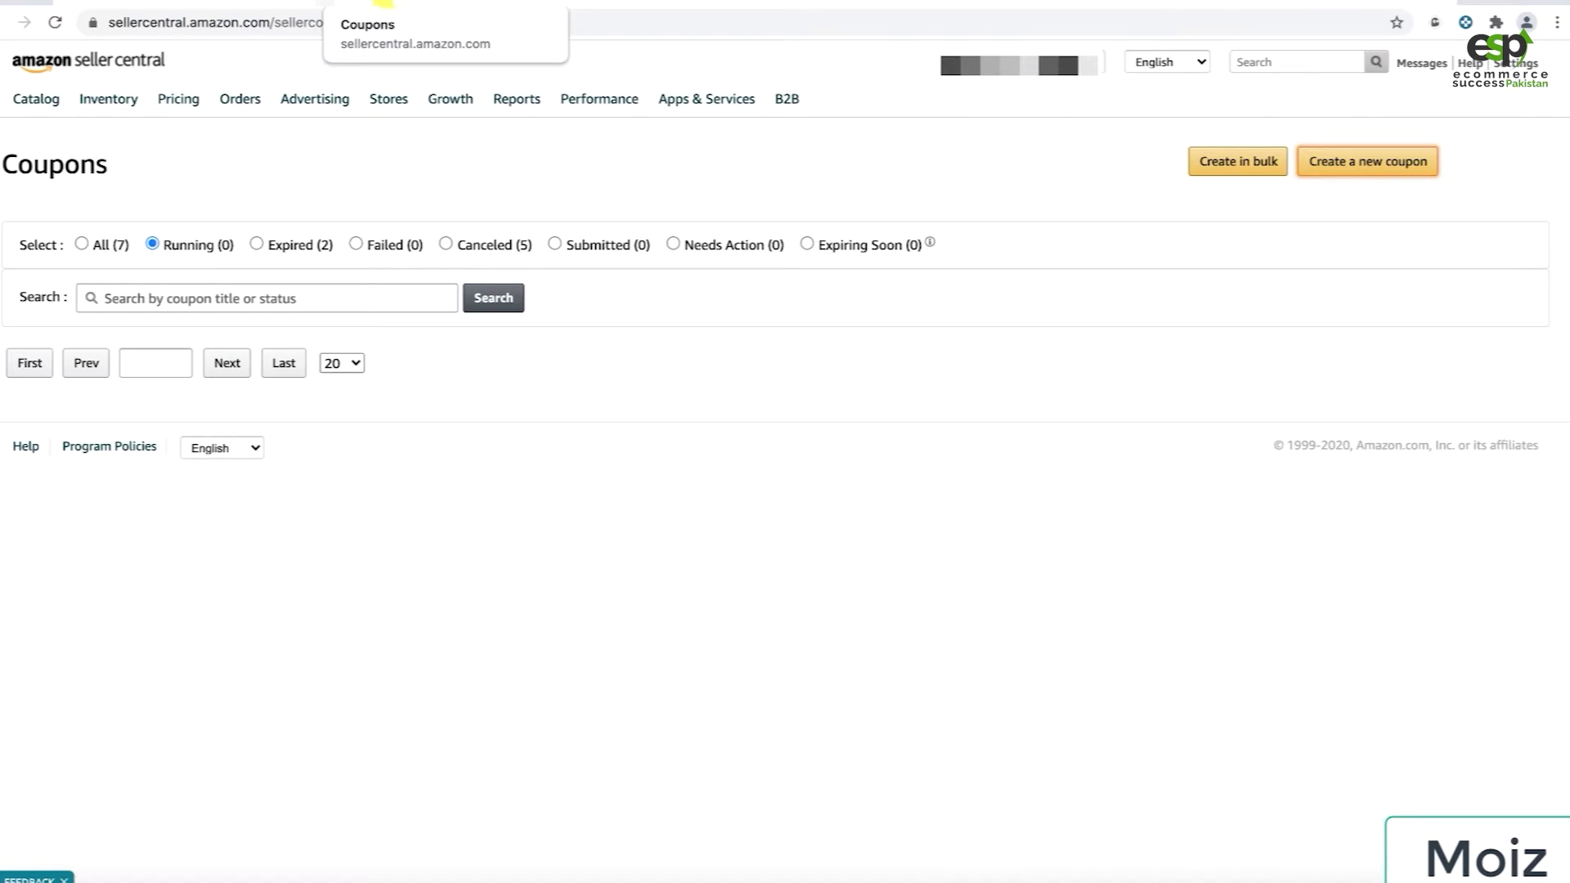
{"action": "left_click", "coordinate": [384, 2]}
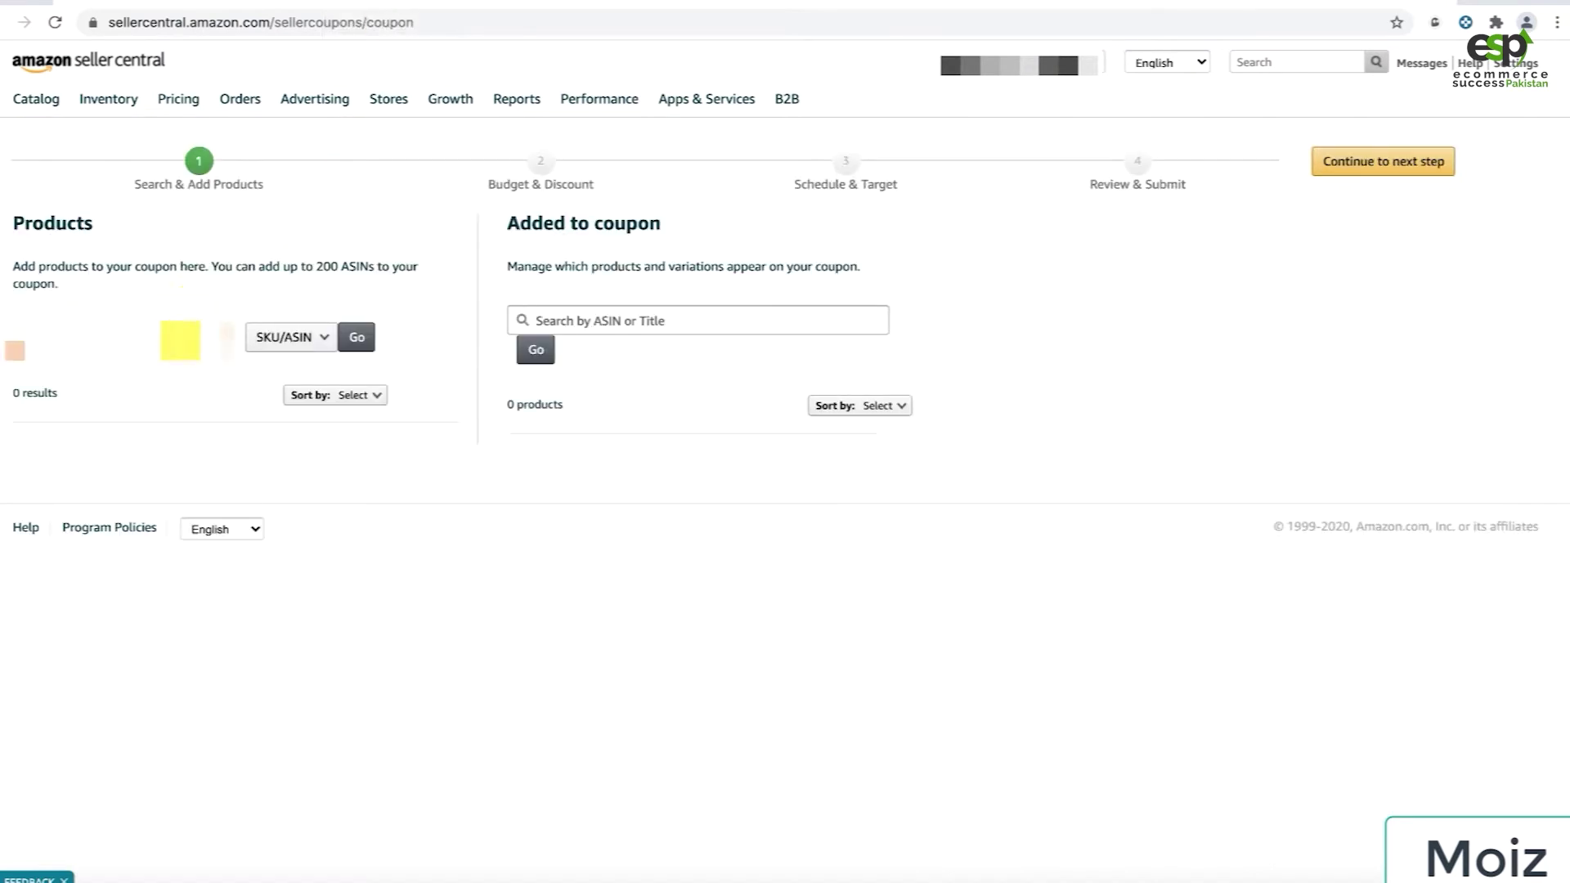
{"action": "left_click", "coordinate": [356, 340]}
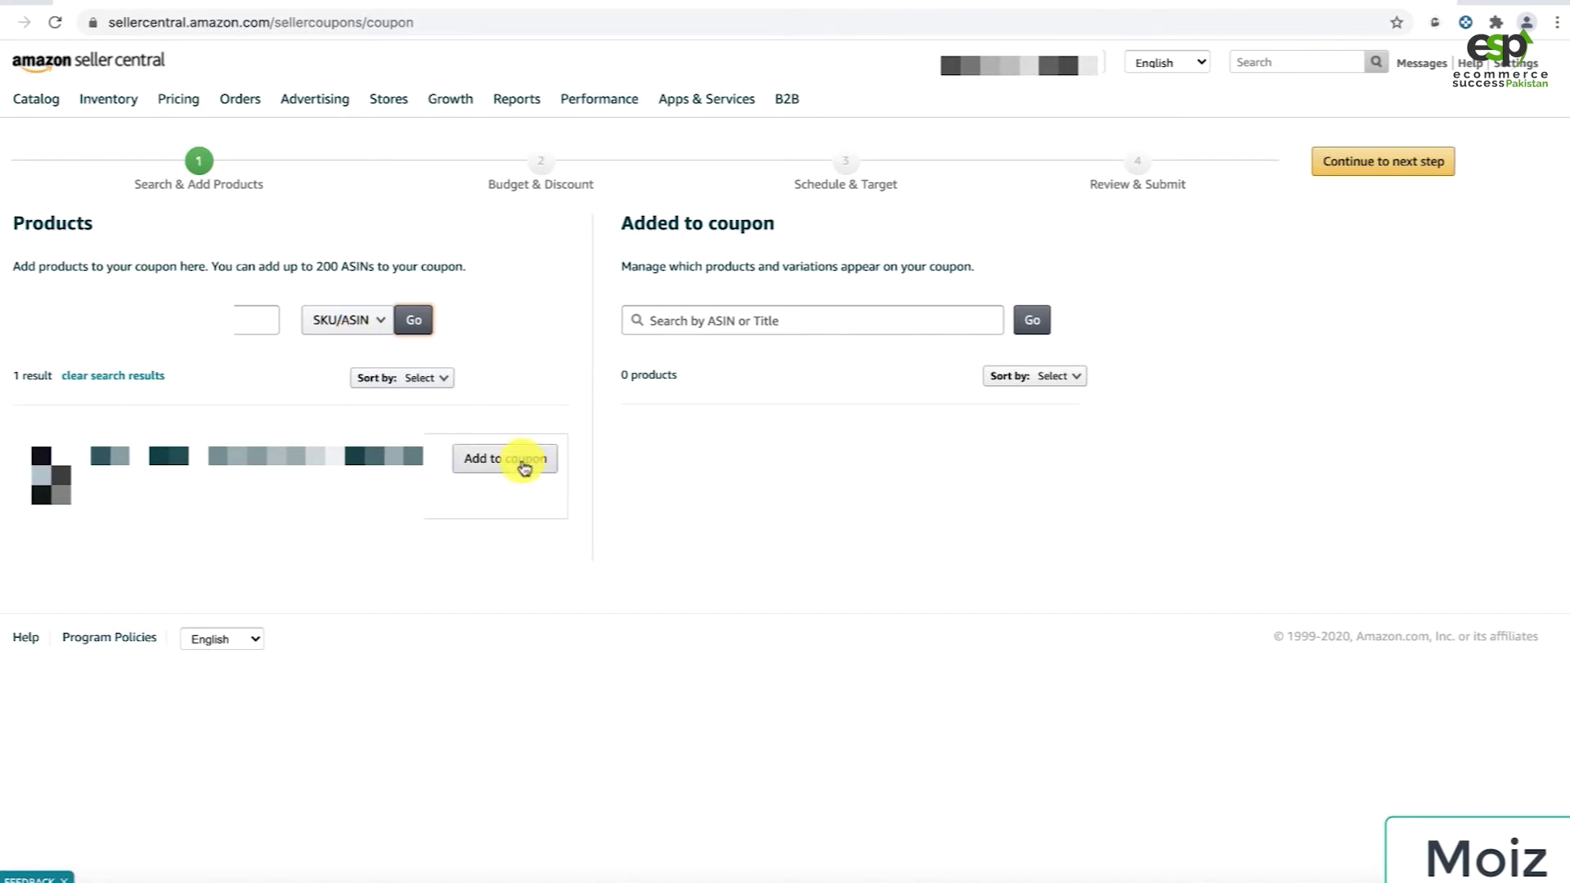
{"action": "left_click", "coordinate": [522, 460]}
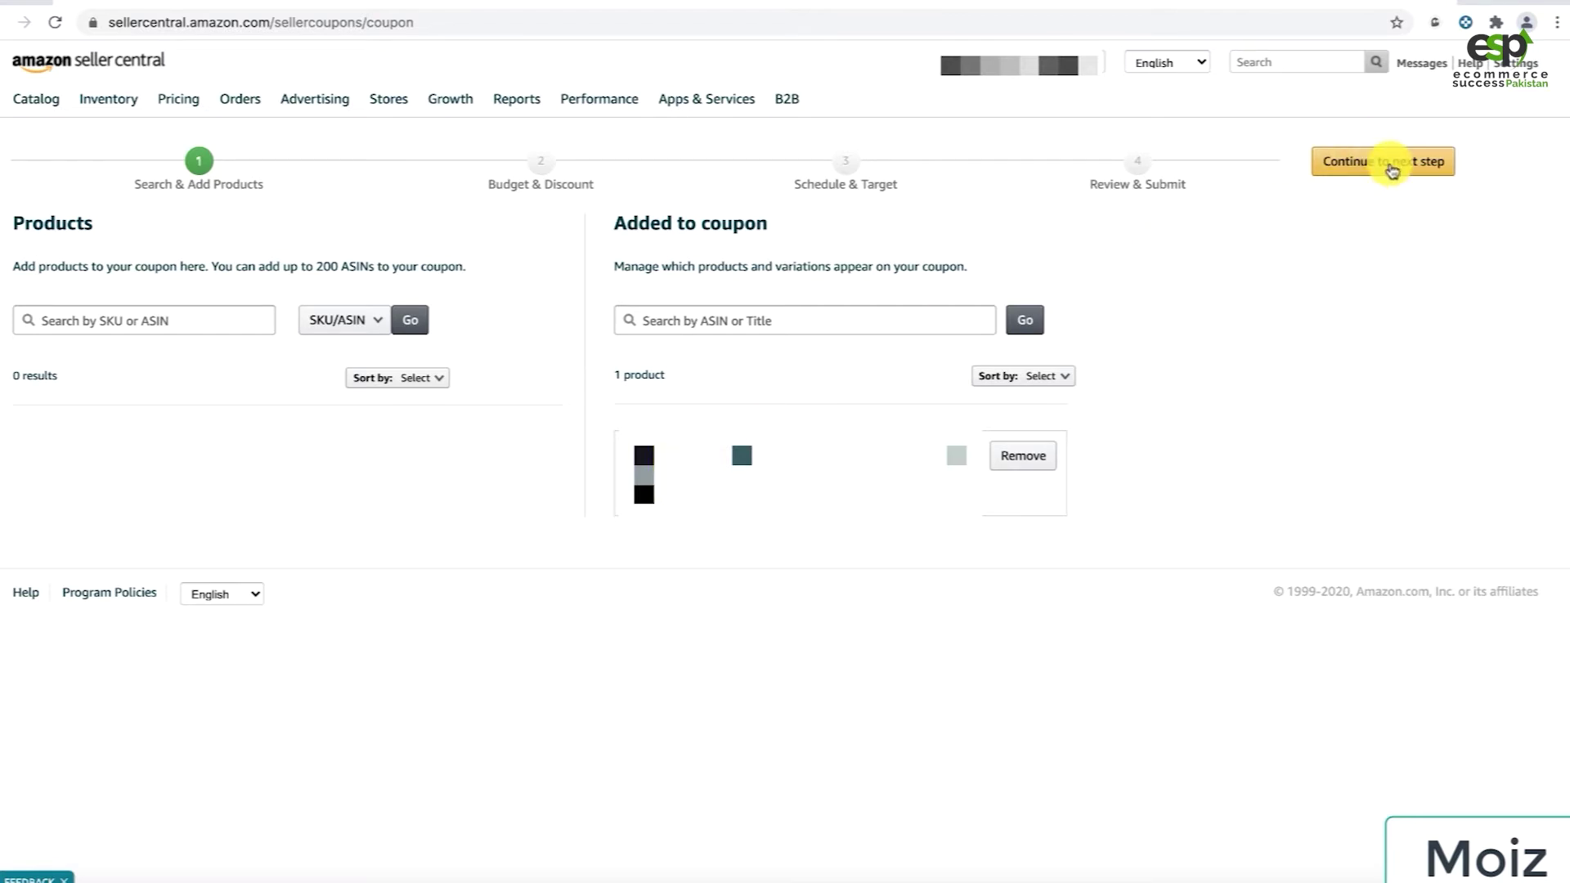
{"action": "left_click", "coordinate": [1392, 167]}
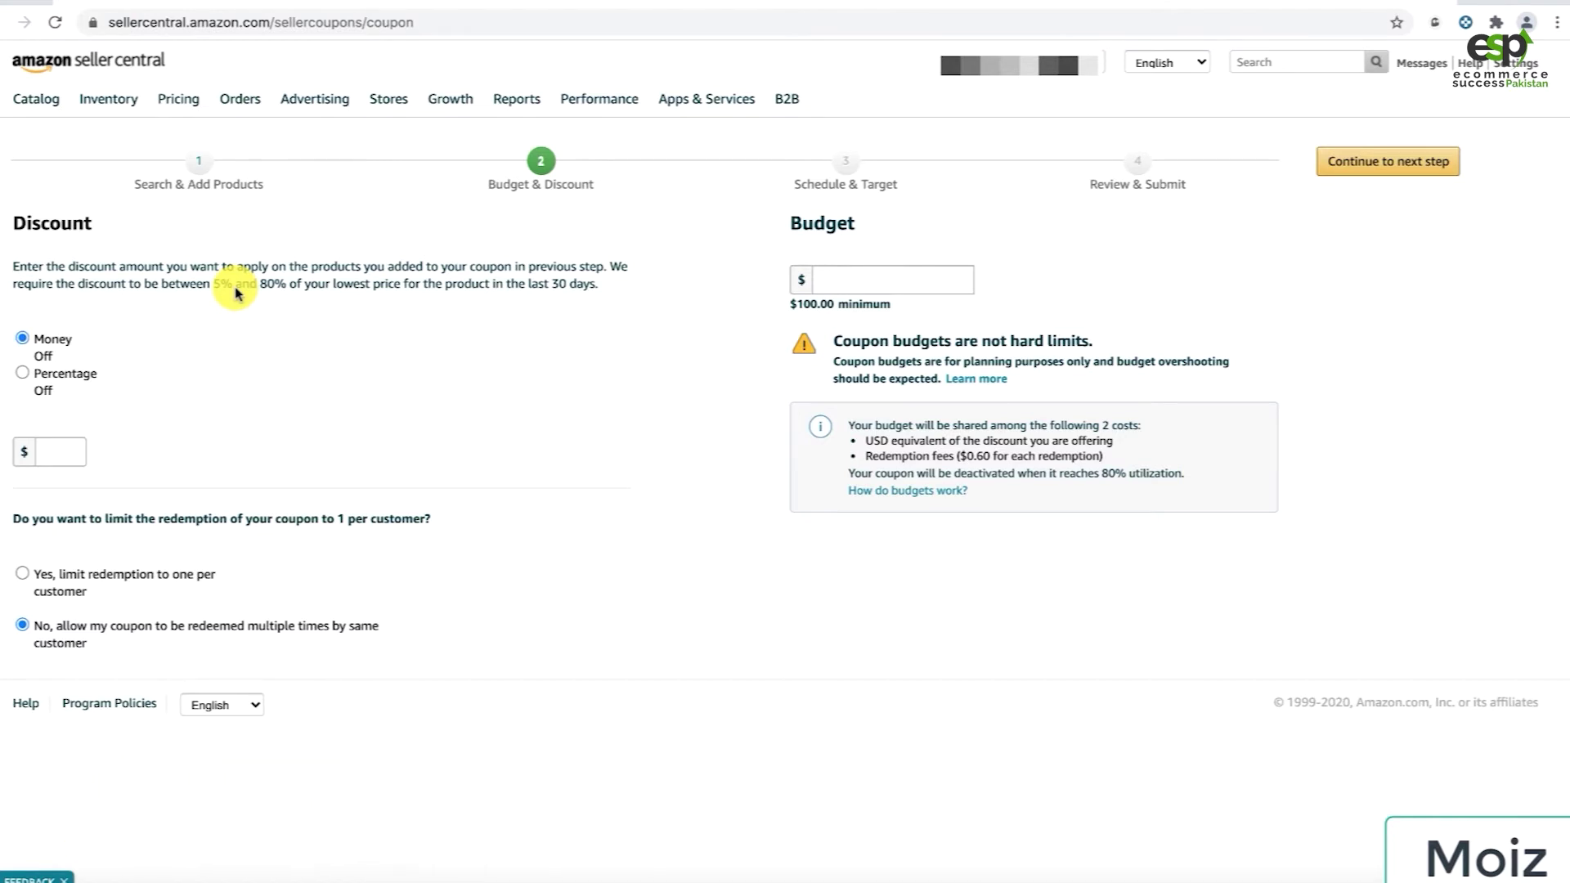
Set 5% off, one redemption per customer, and a $100.00 budget
{"action": "left_click", "coordinate": [50, 373]}
{"action": "left_click", "coordinate": [62, 451]}
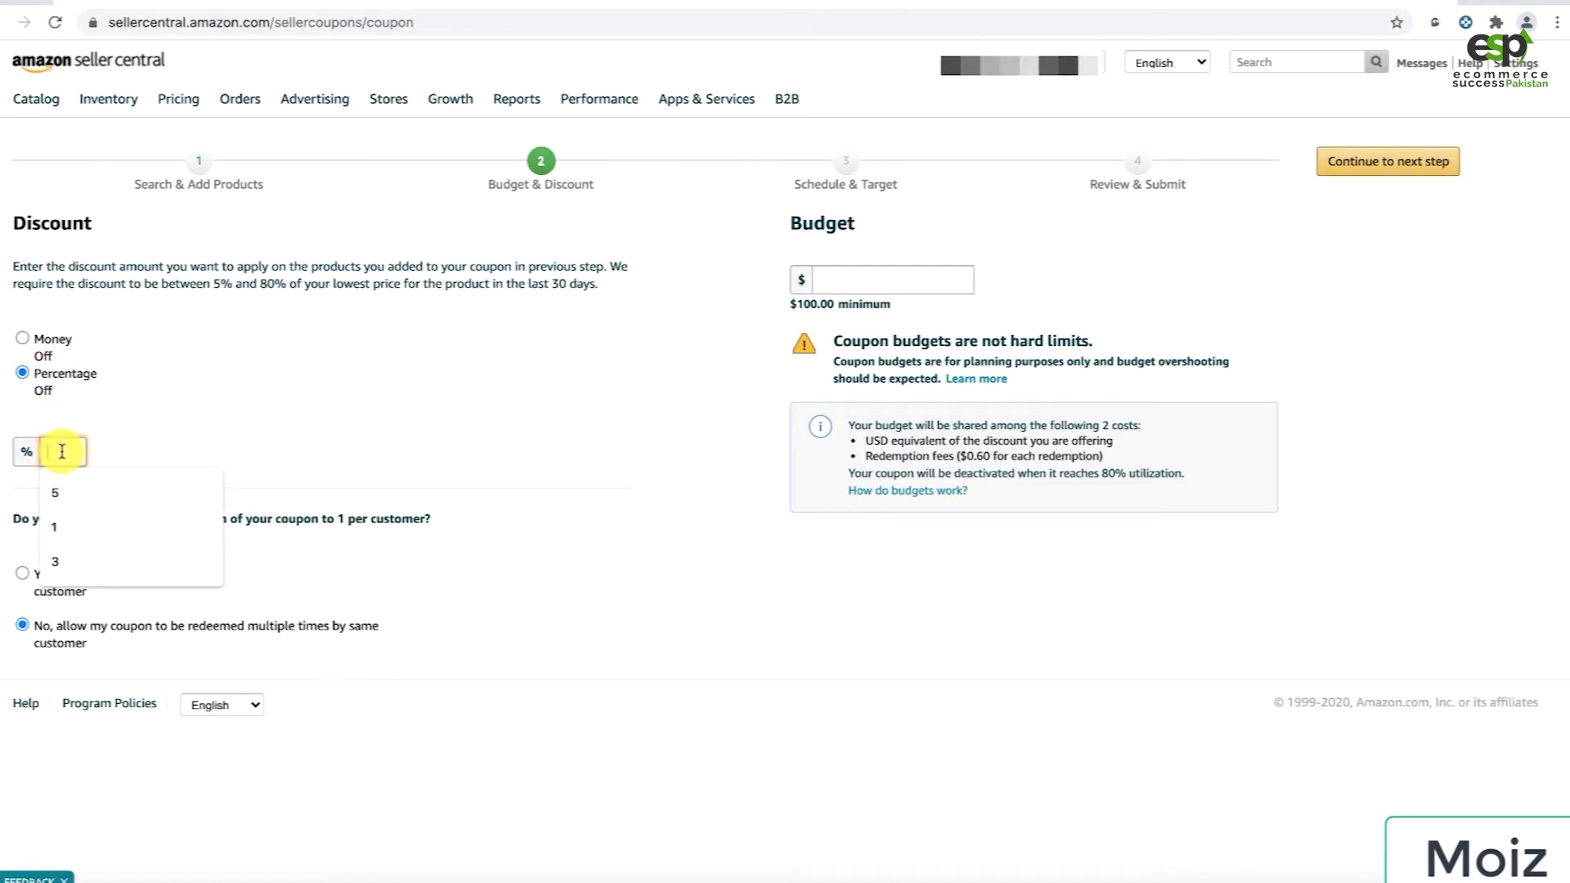
{"action": "type", "text": "5"}
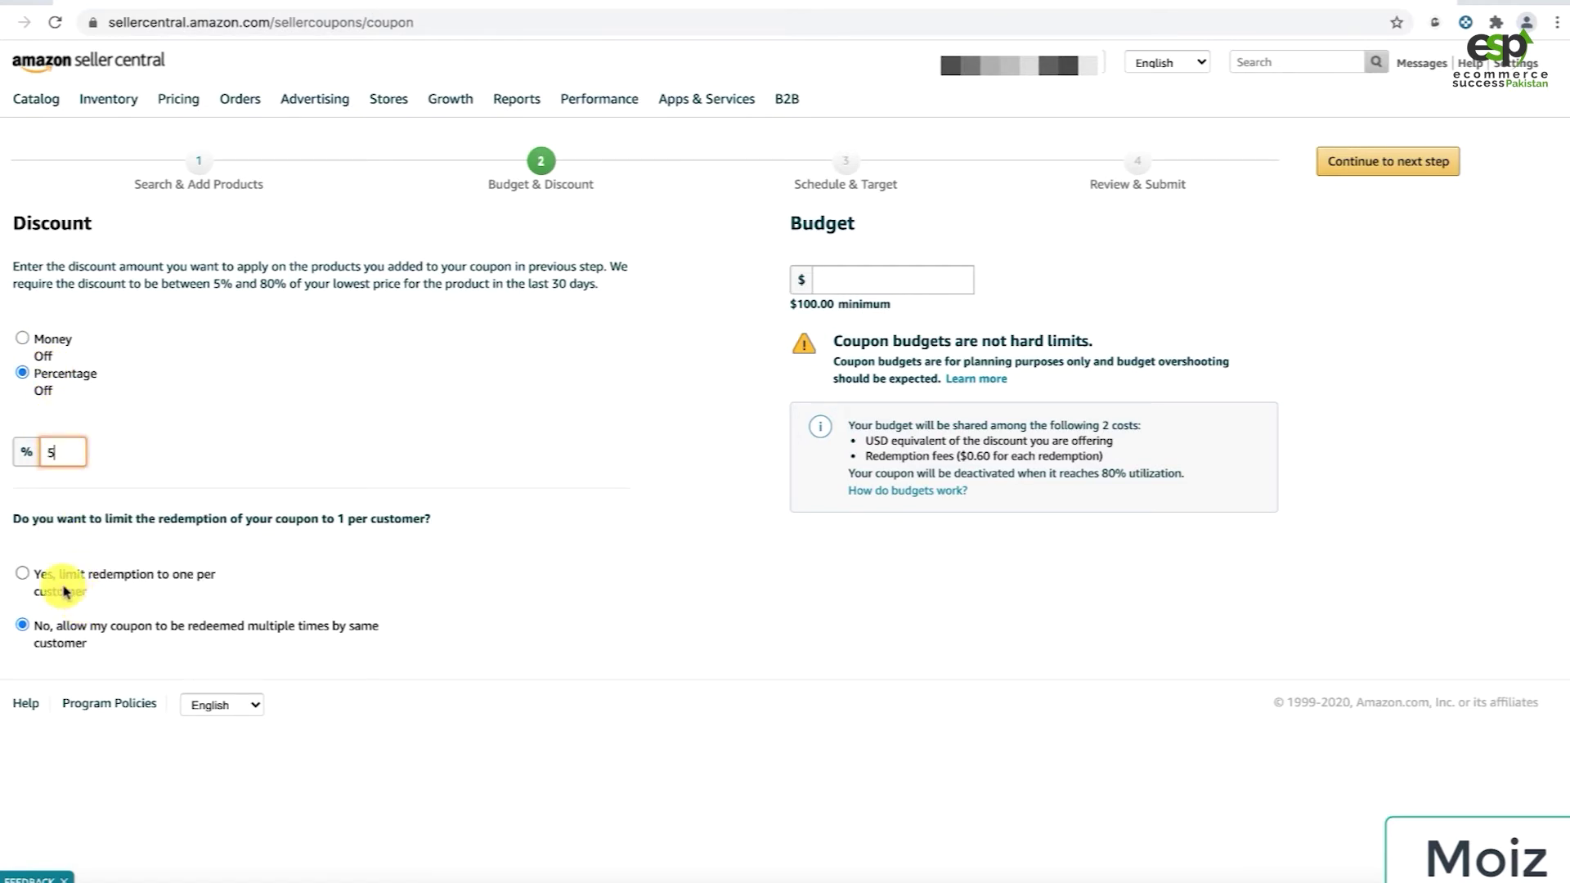
{"action": "left_click", "coordinate": [66, 584]}
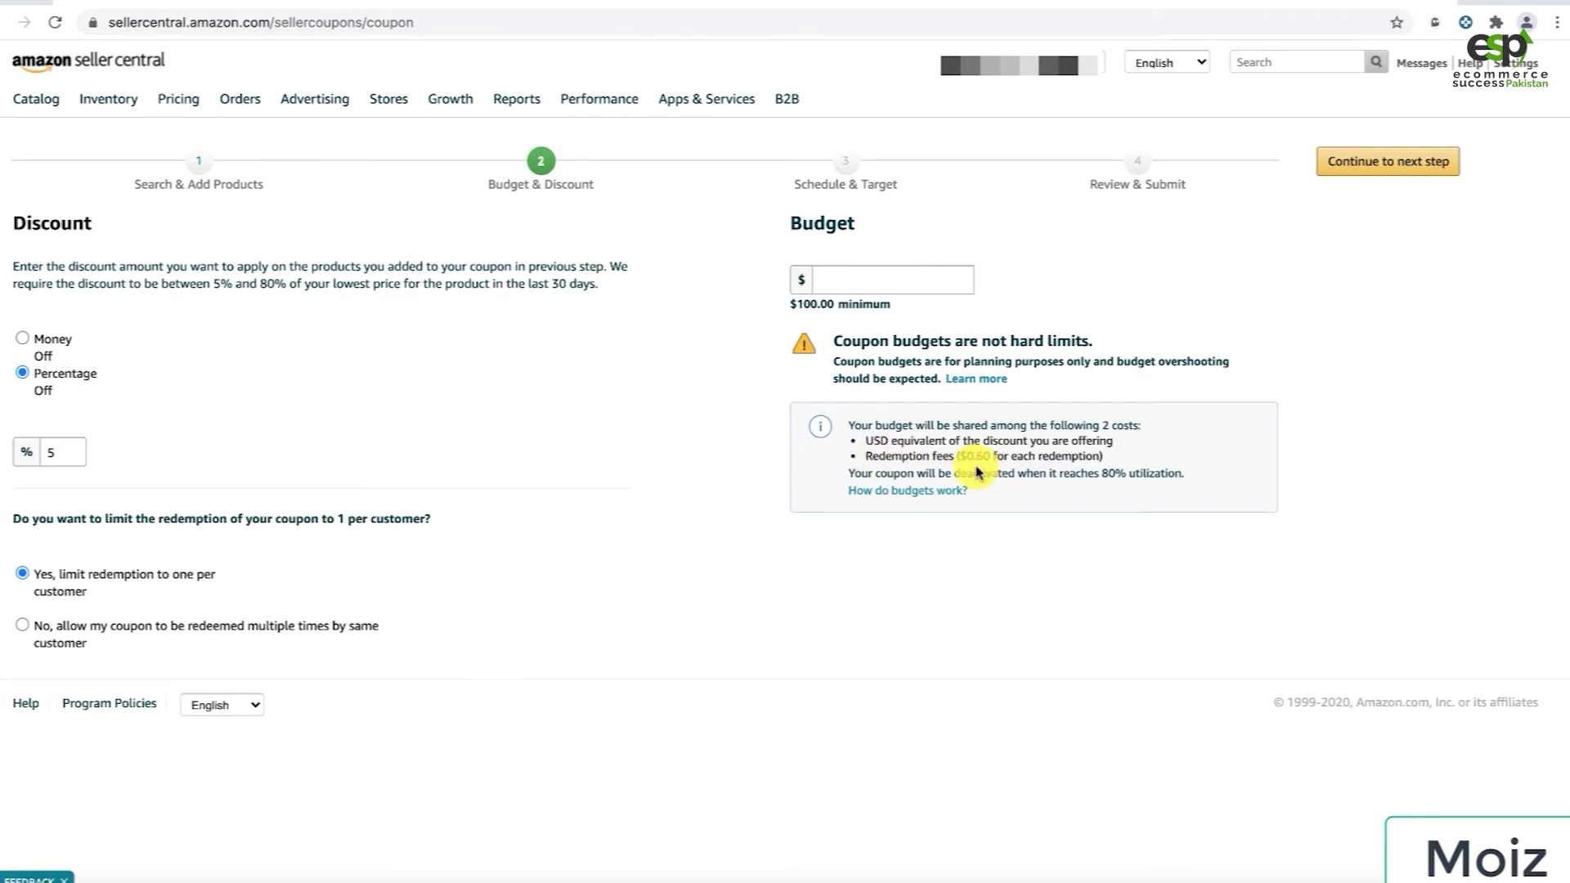
{"action": "left_click", "coordinate": [927, 278]}
{"action": "left_click", "coordinate": [898, 304]}
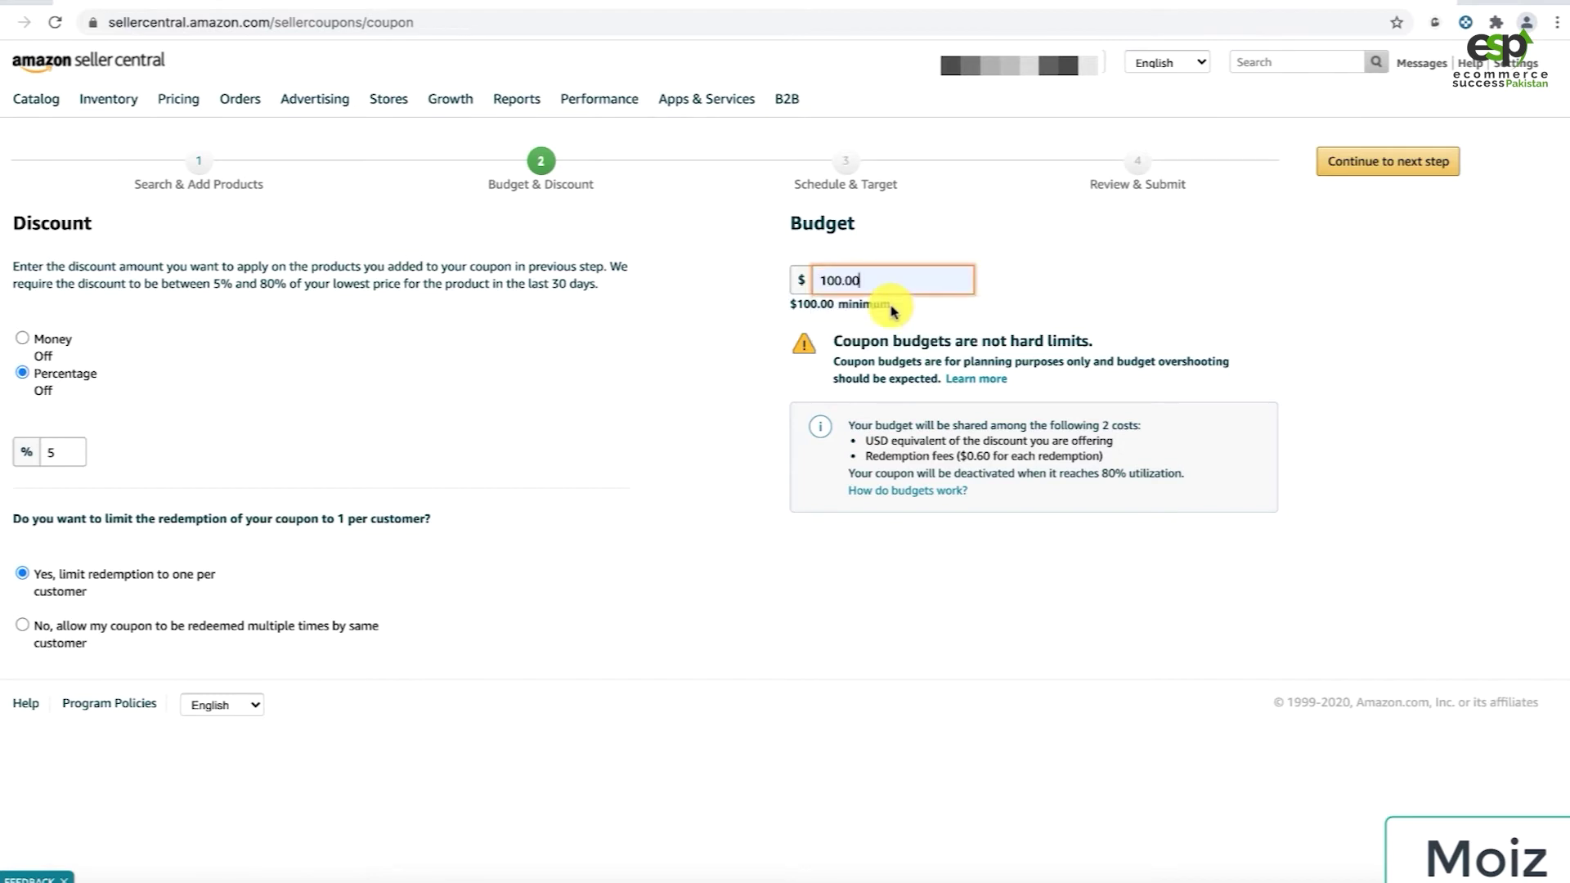
{"action": "left_click", "coordinate": [1364, 185]}
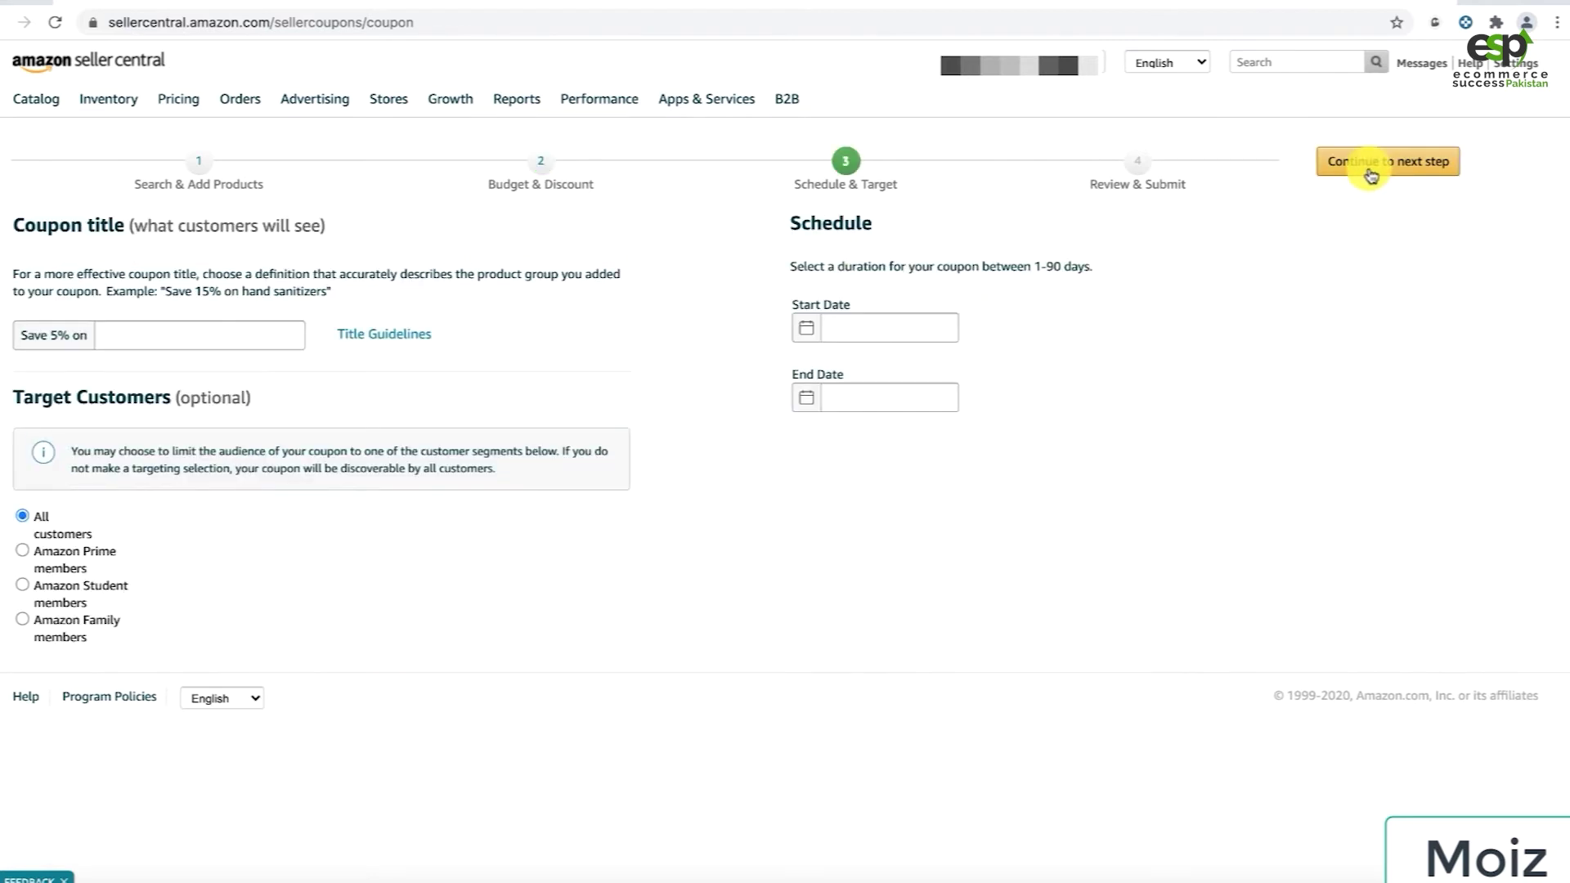
Give the coupon the first suggested title
{"action": "left_click", "coordinate": [191, 337]}
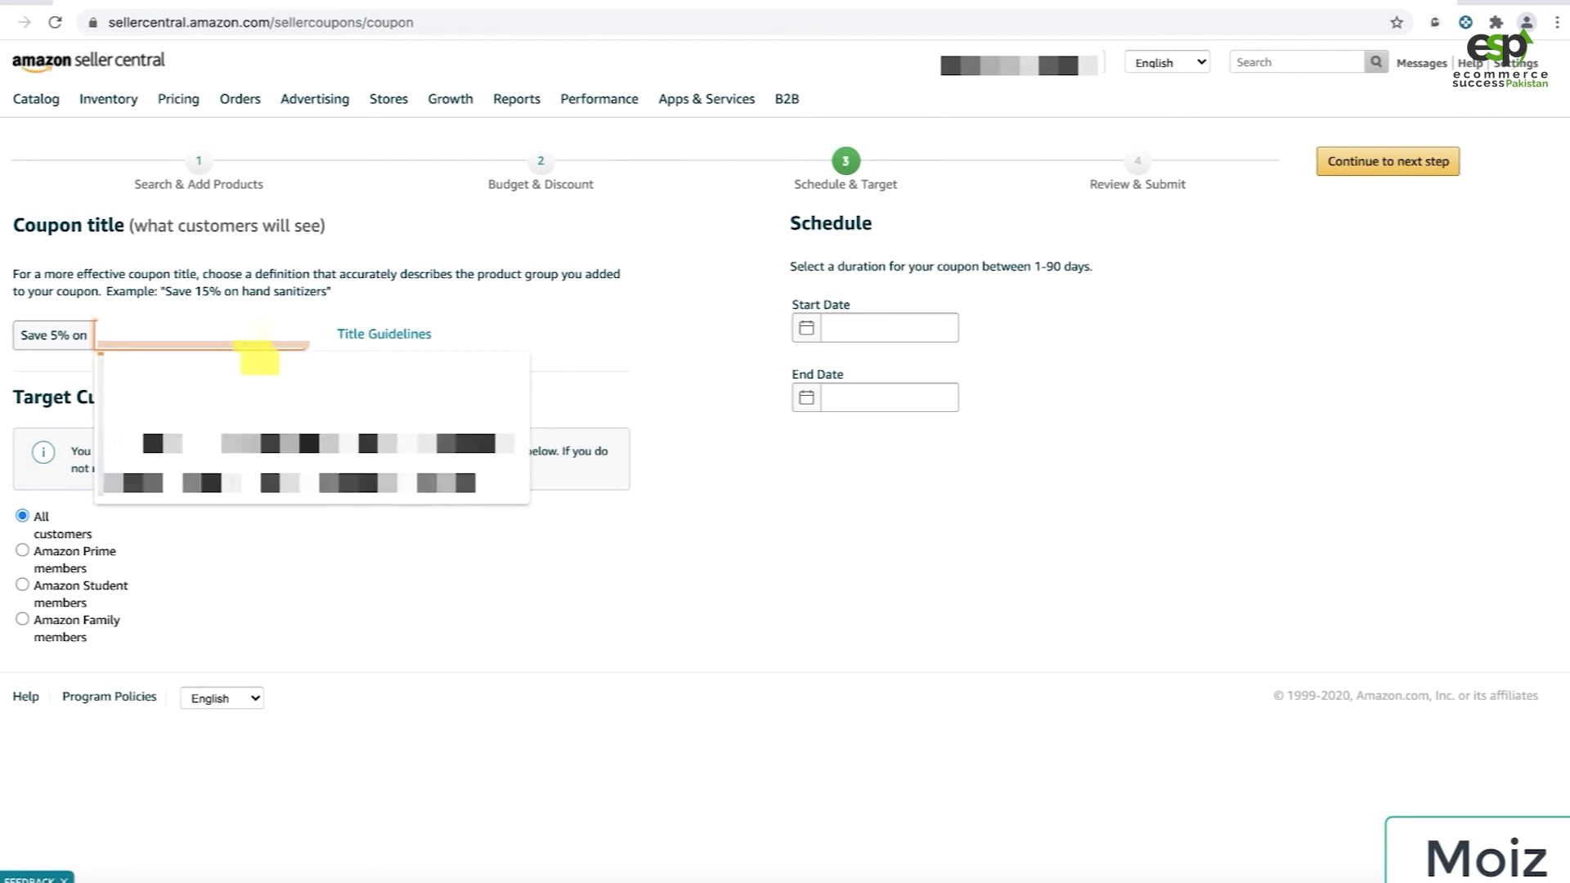
{"action": "key", "text": "Down"}
{"action": "key", "text": "Return"}
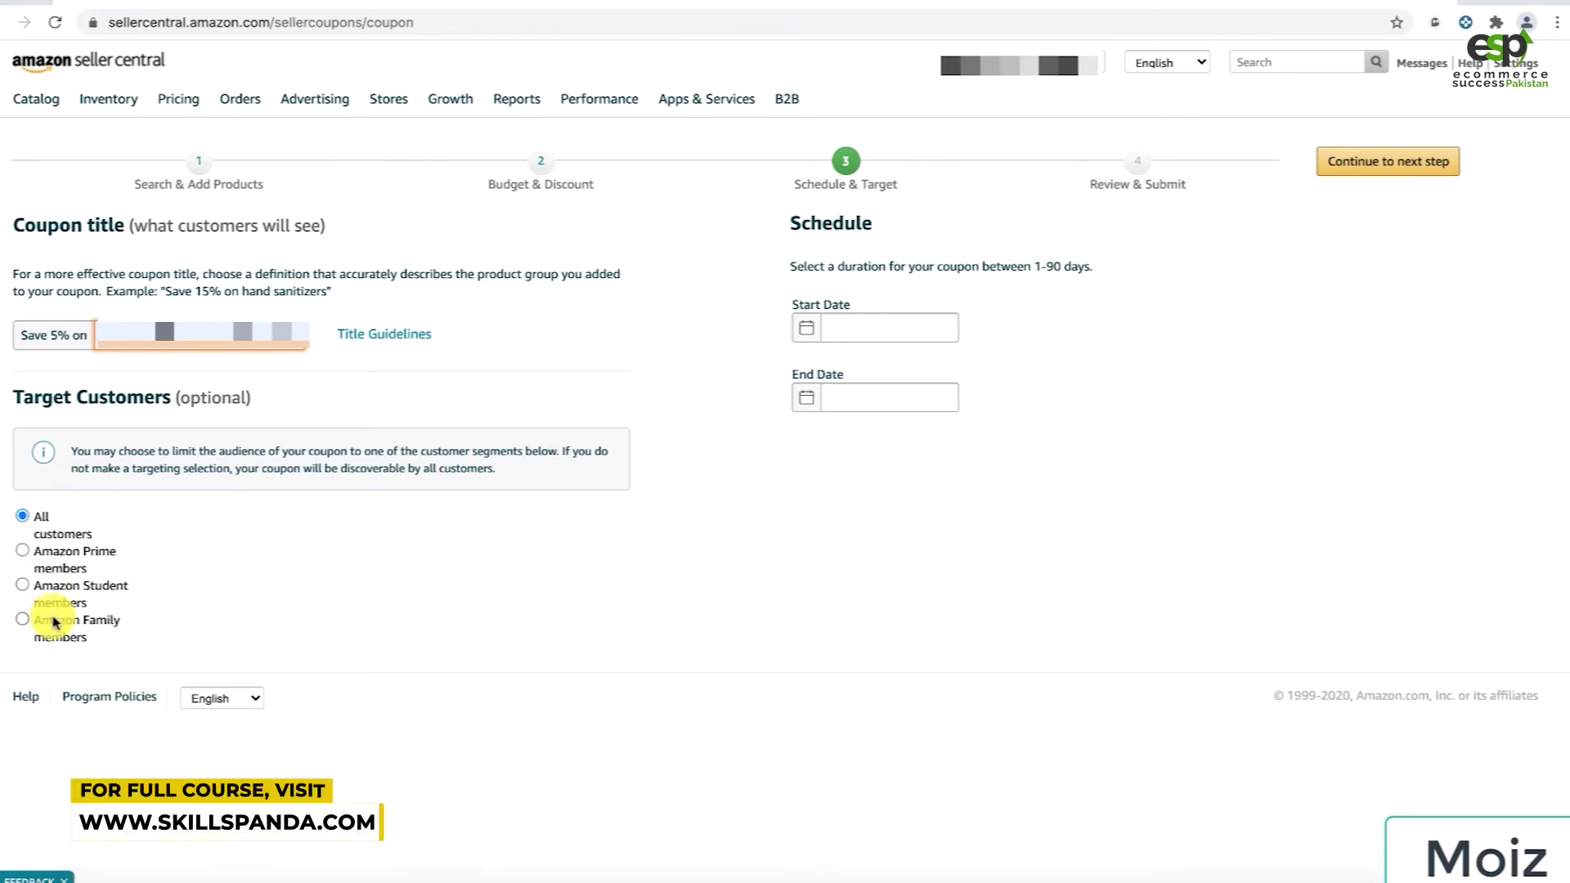
Schedule the coupon from May 5 to May 12, 2021, and continue to review
{"action": "left_click", "coordinate": [880, 330]}
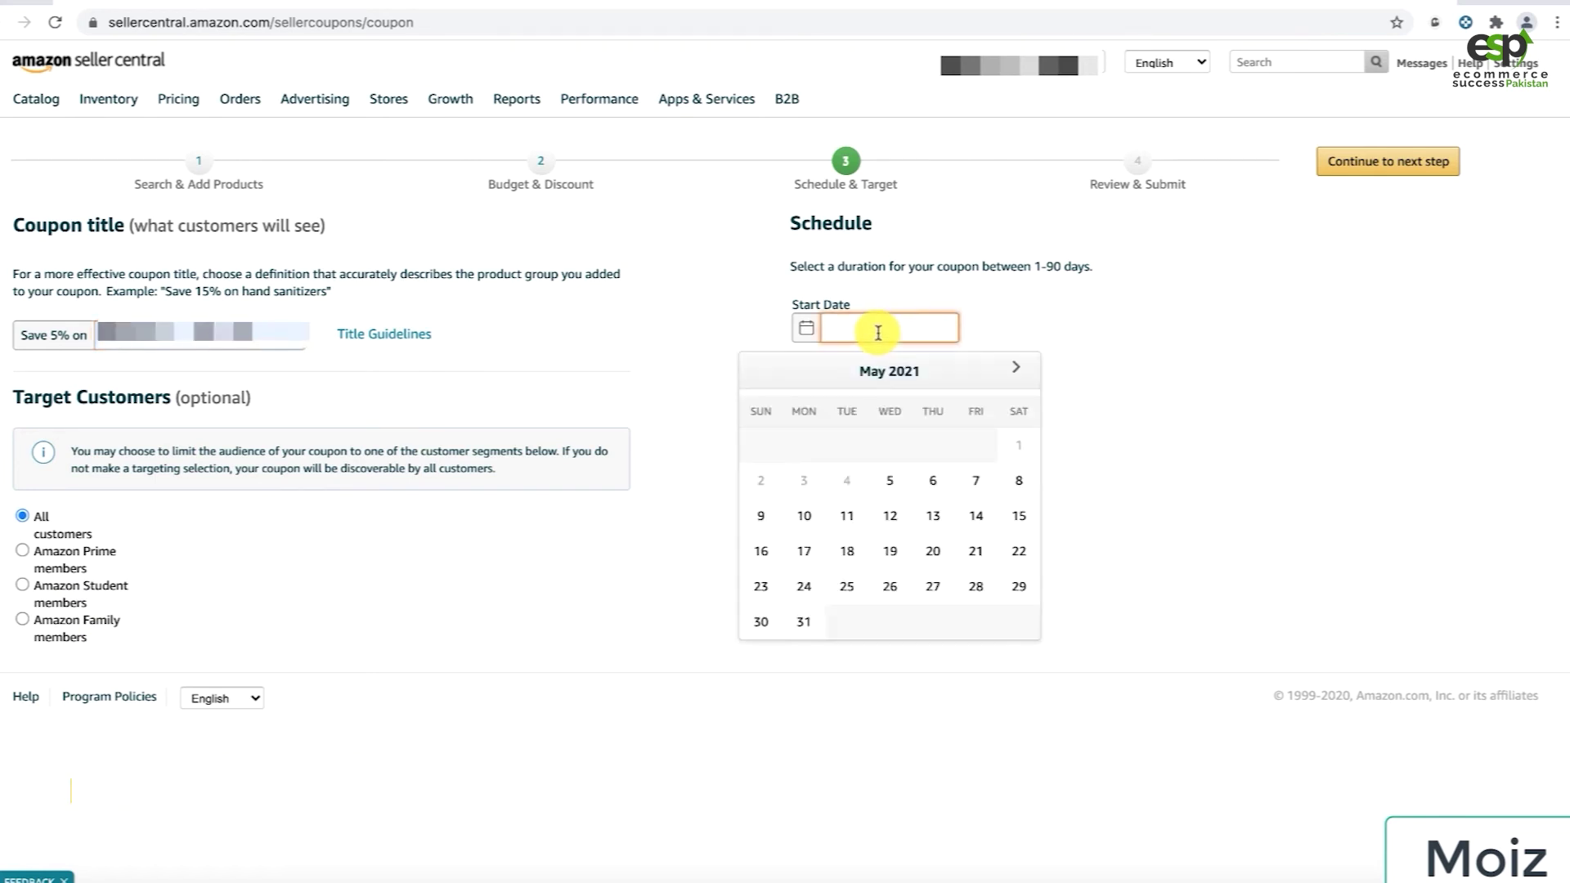
{"action": "left_click", "coordinate": [888, 484]}
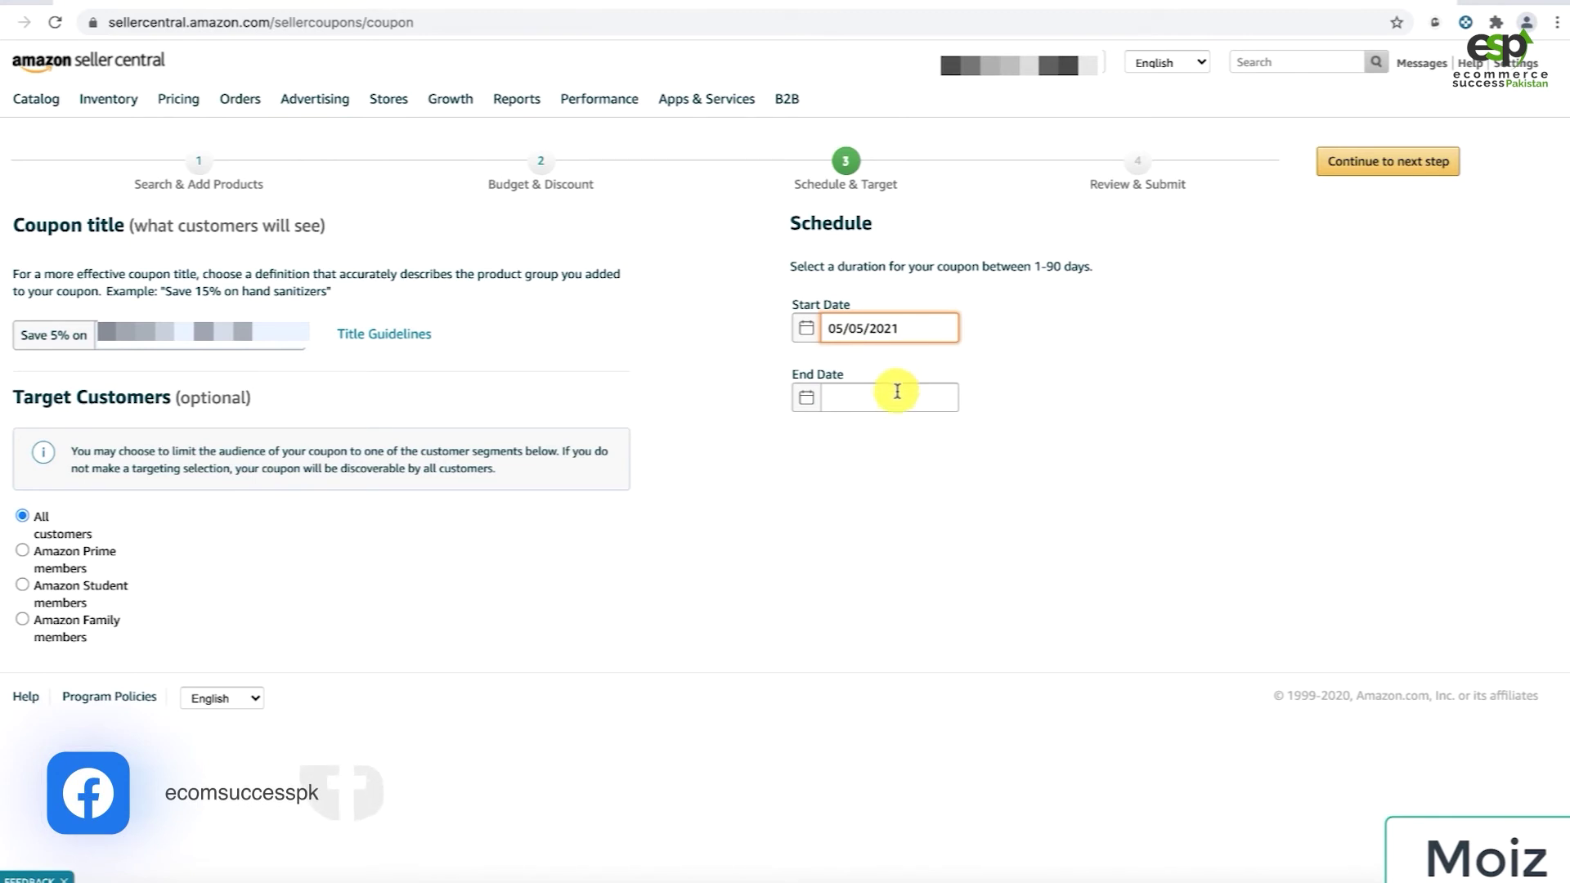
{"action": "left_click", "coordinate": [897, 392]}
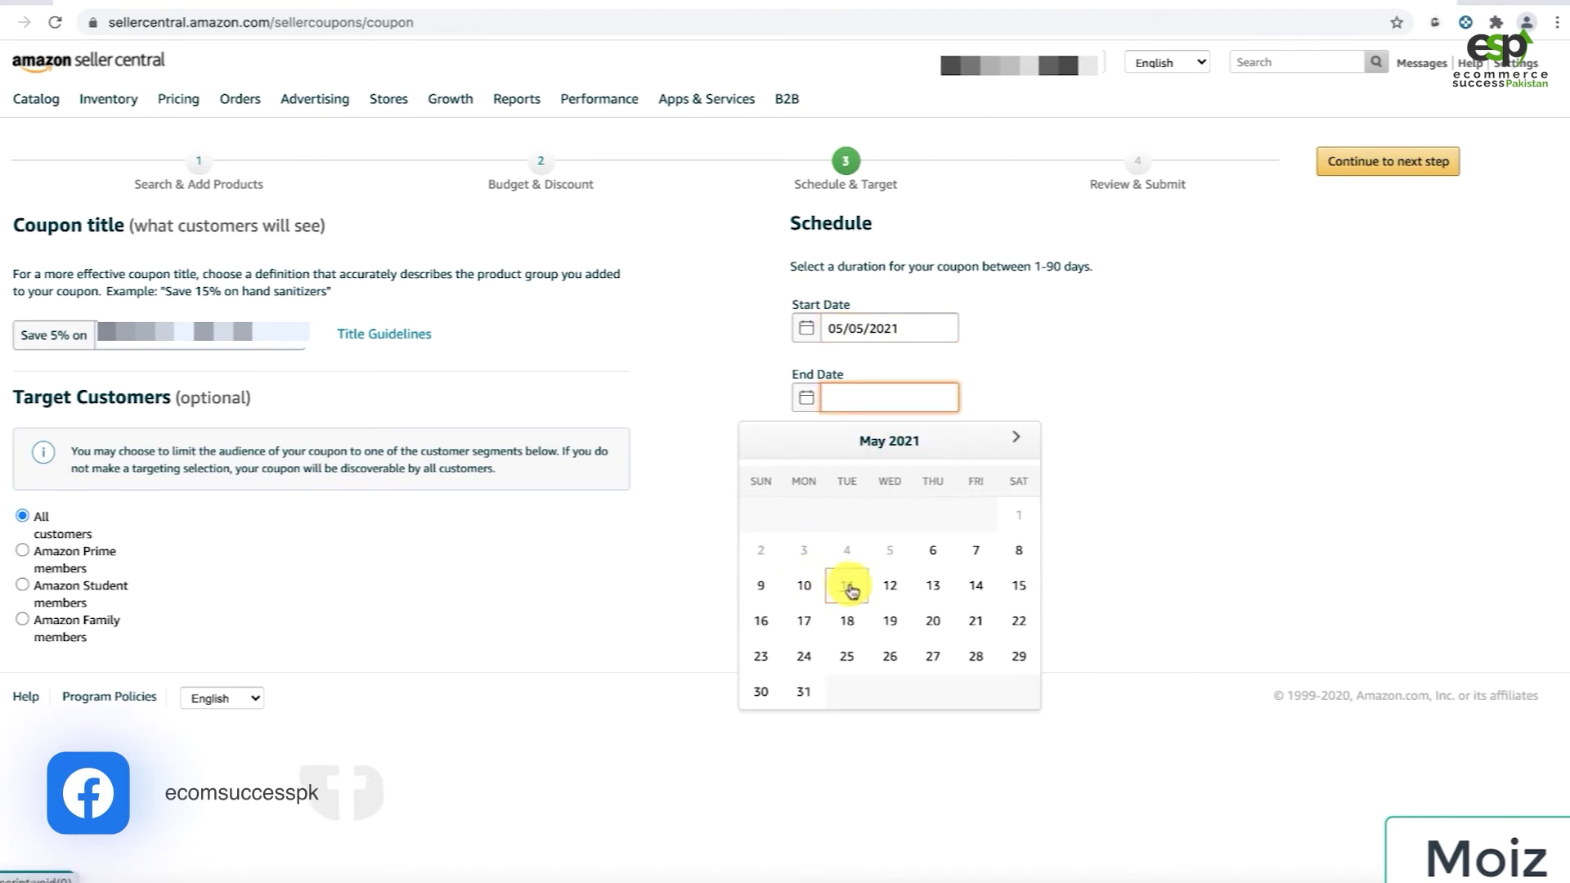
{"action": "left_click", "coordinate": [887, 588]}
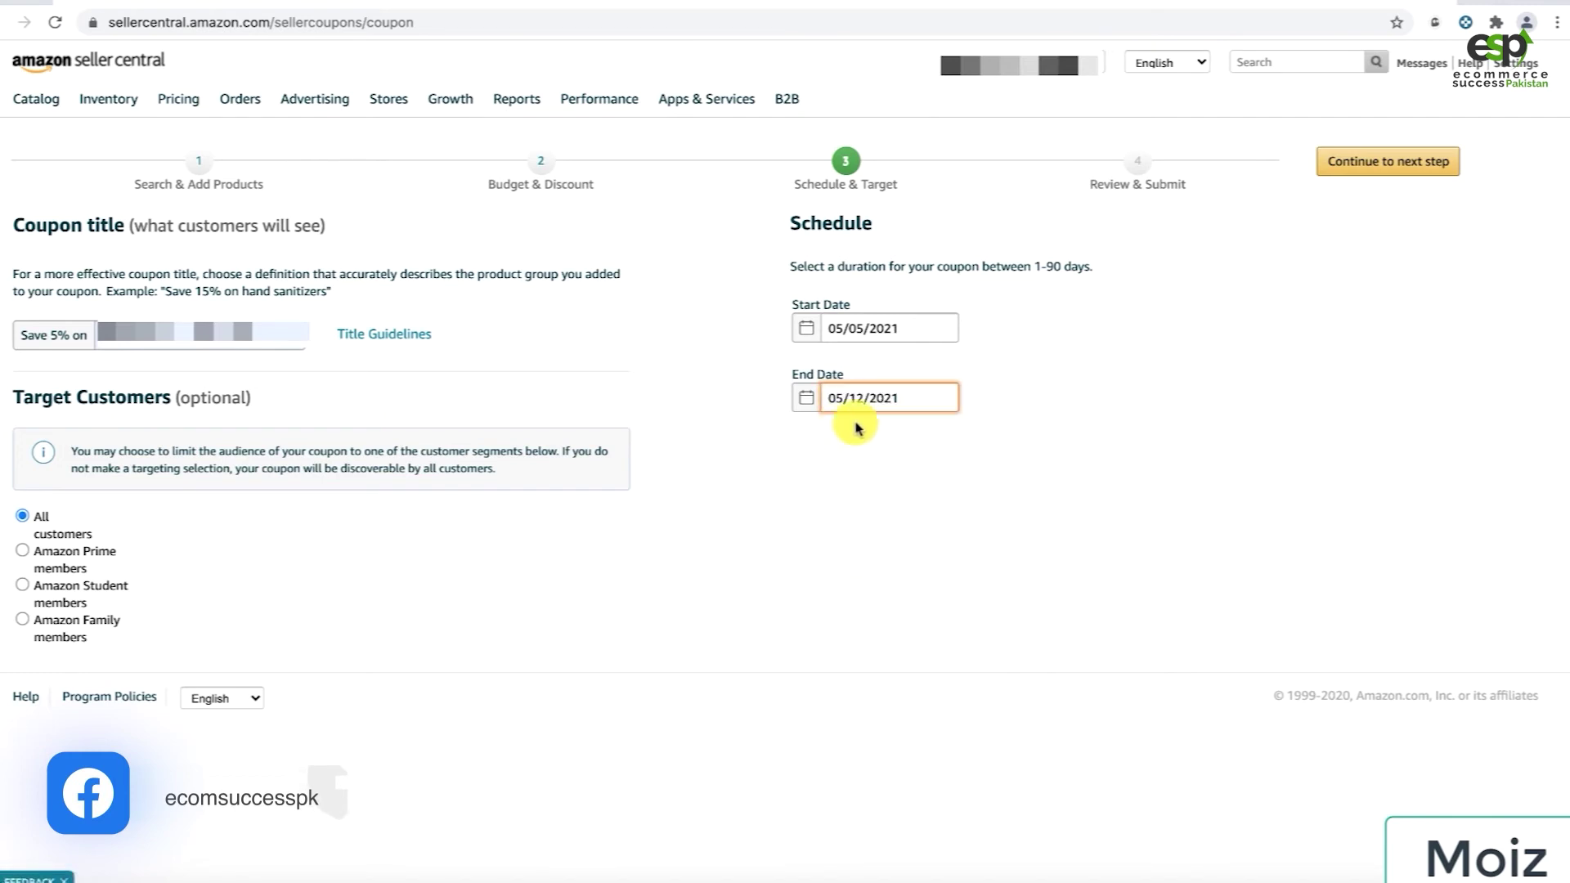
{"action": "left_click", "coordinate": [1401, 169]}
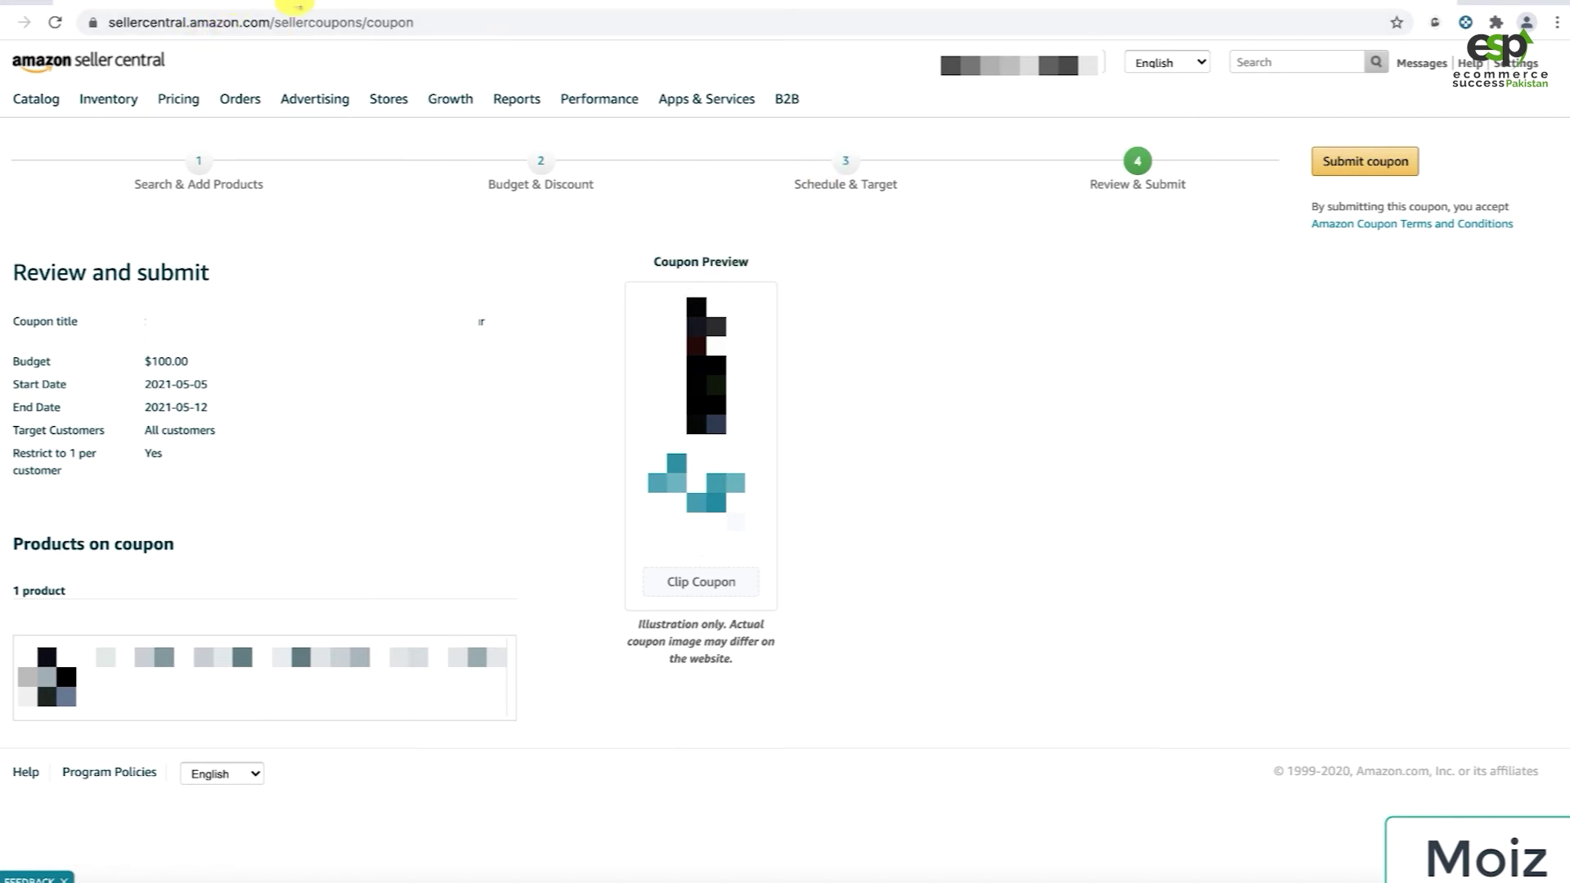
Return to the Coupons list, which shows 7 coupons: 2 expired, 5 canceled
{"action": "left_click", "coordinate": [262, 22]}
{"action": "type", "text": "s"}
{"action": "key", "text": "Return"}
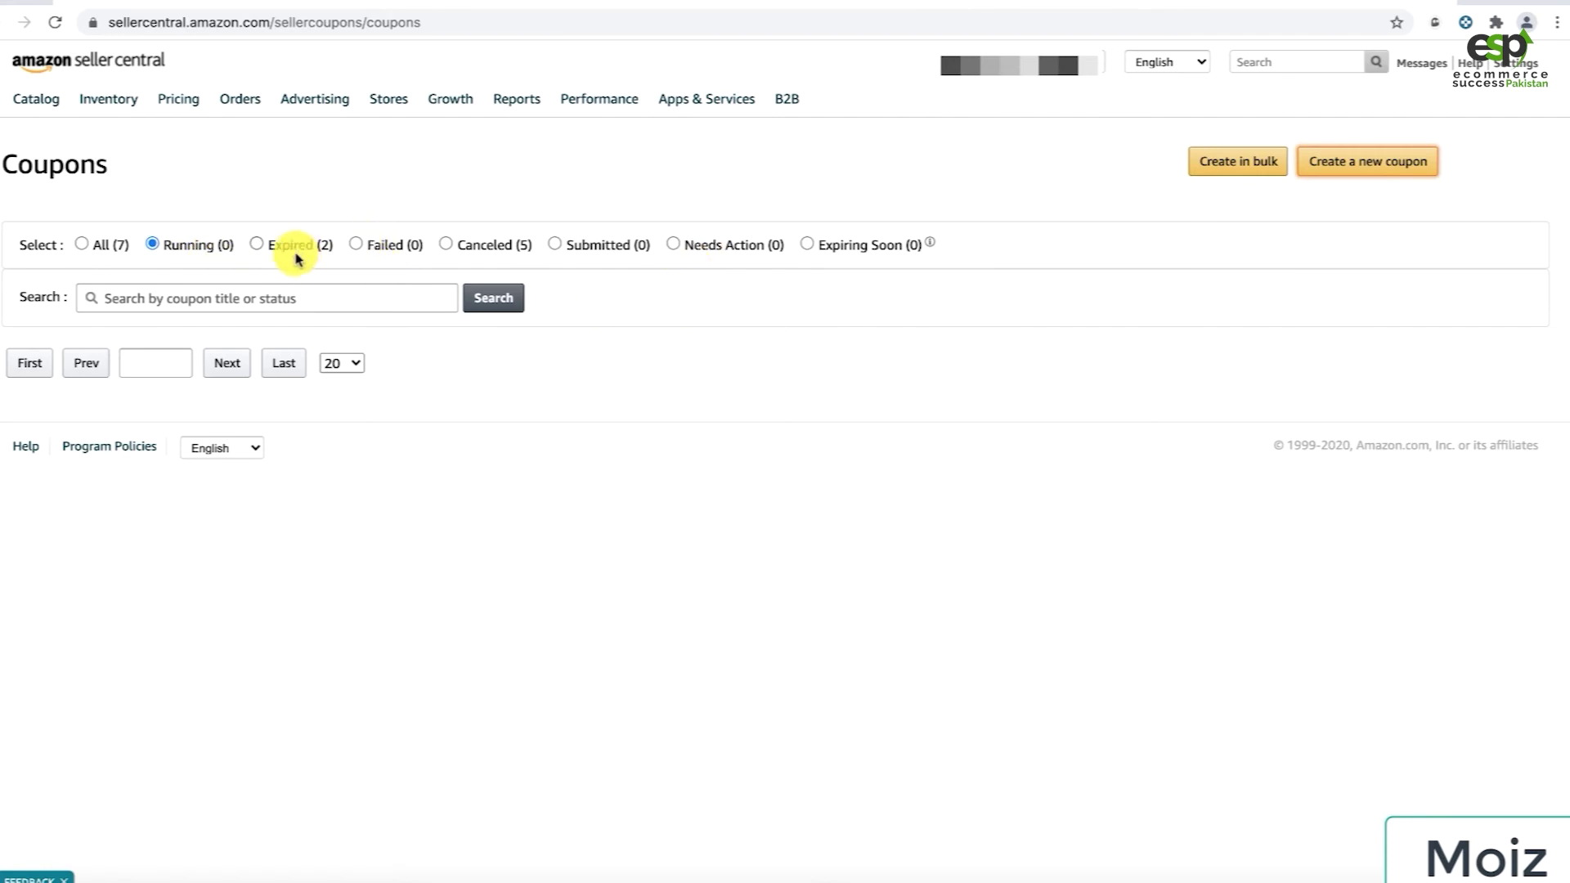
Switch the Coupons list filter to All (7) to show every coupon
{"action": "left_click", "coordinate": [83, 244]}
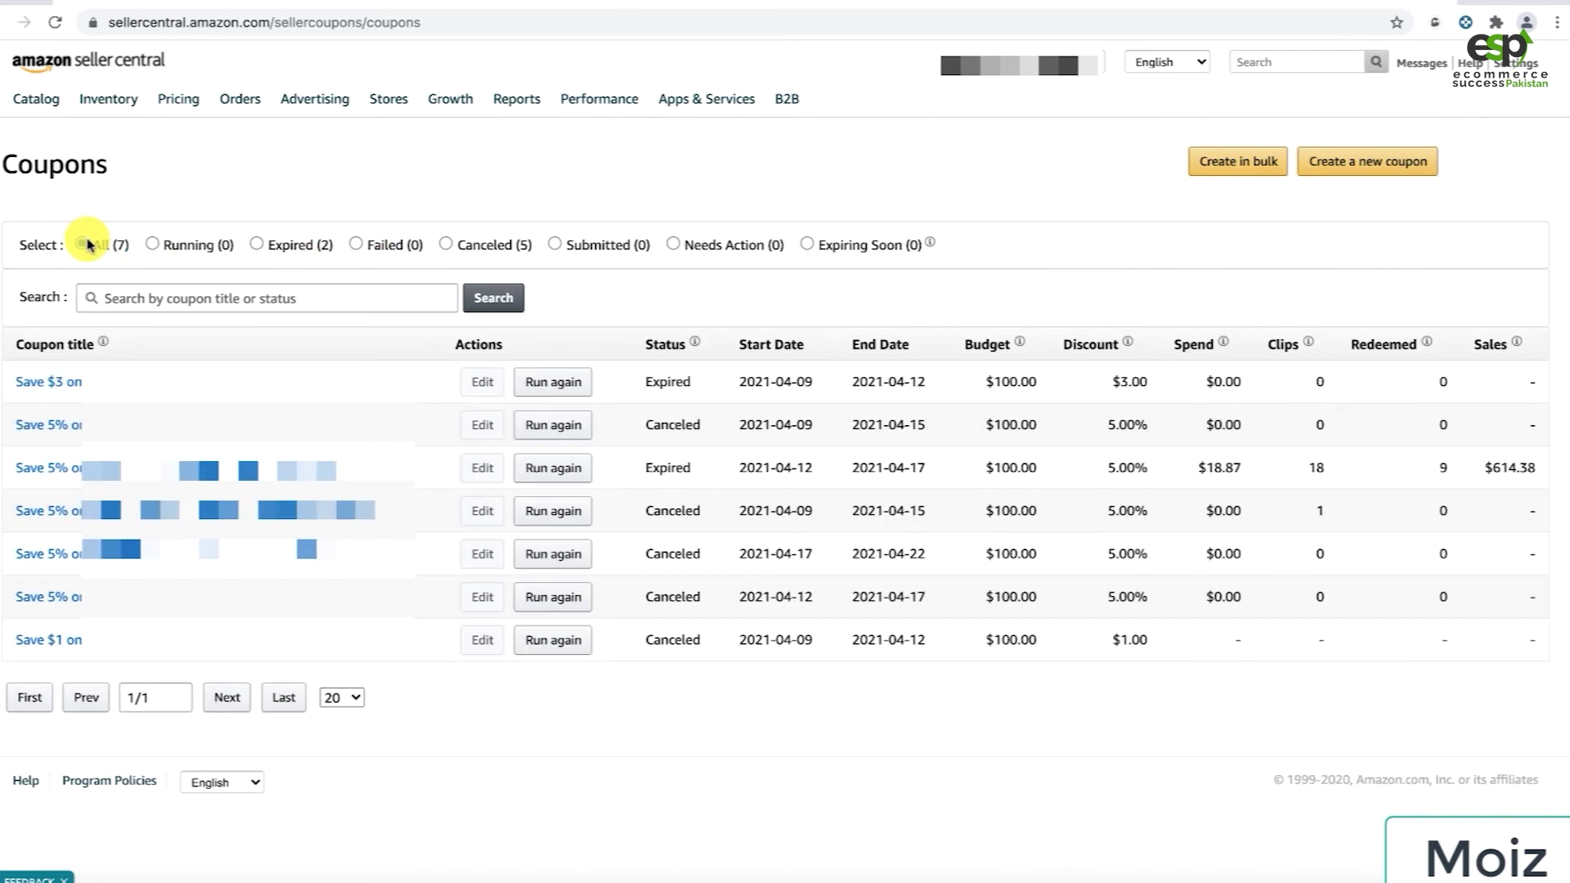